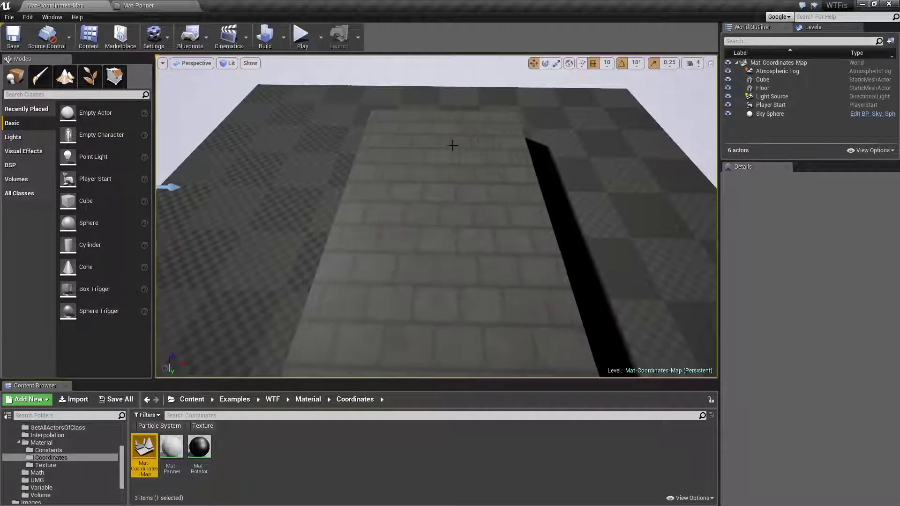
Lower the viewport view toward the brick-textured cube on the checkered floor
right_click_drag(458, 235, 500, 237)
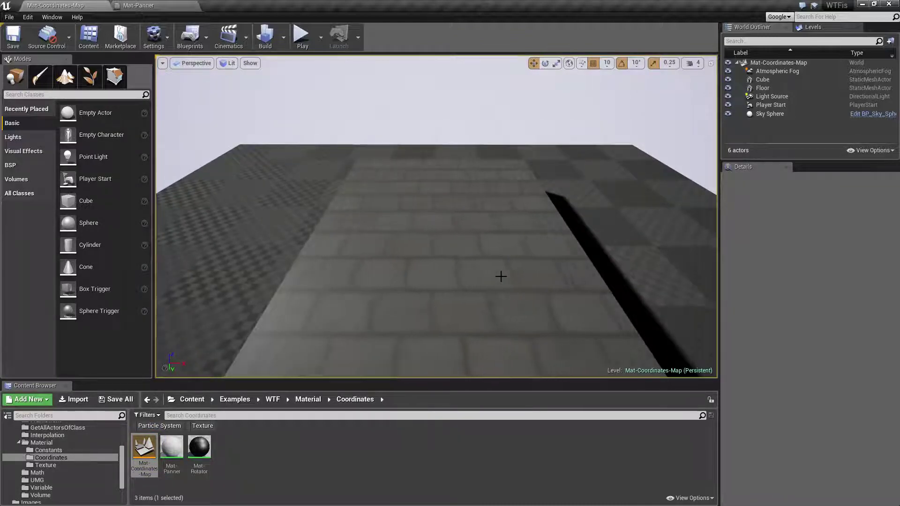
In the Mat-Panner graph, reset the brick Panner's Speed X to 0
left_click(158, 5)
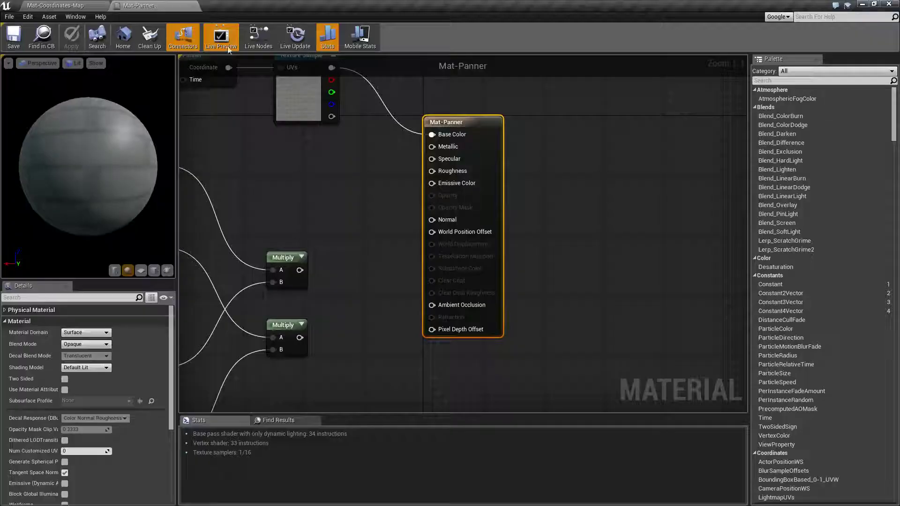
right_click_drag(368, 96, 471, 213)
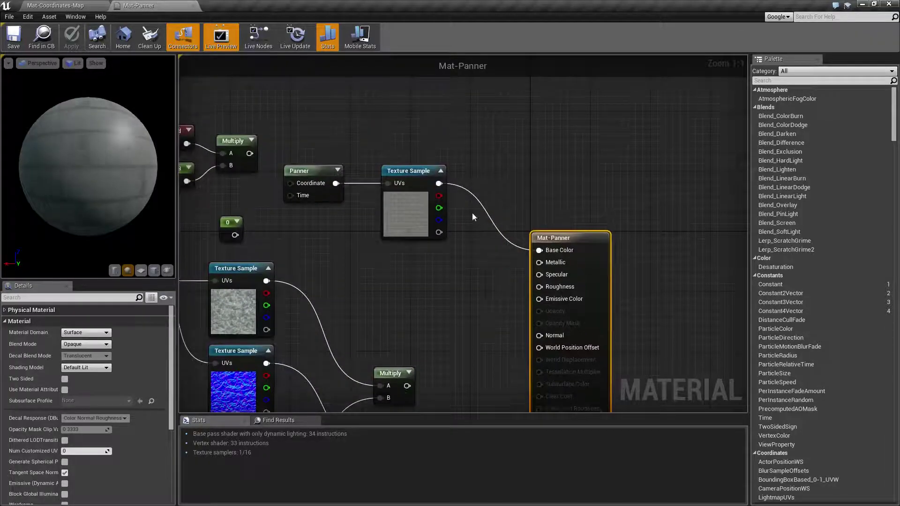
left_click(307, 171)
left_click(116, 320)
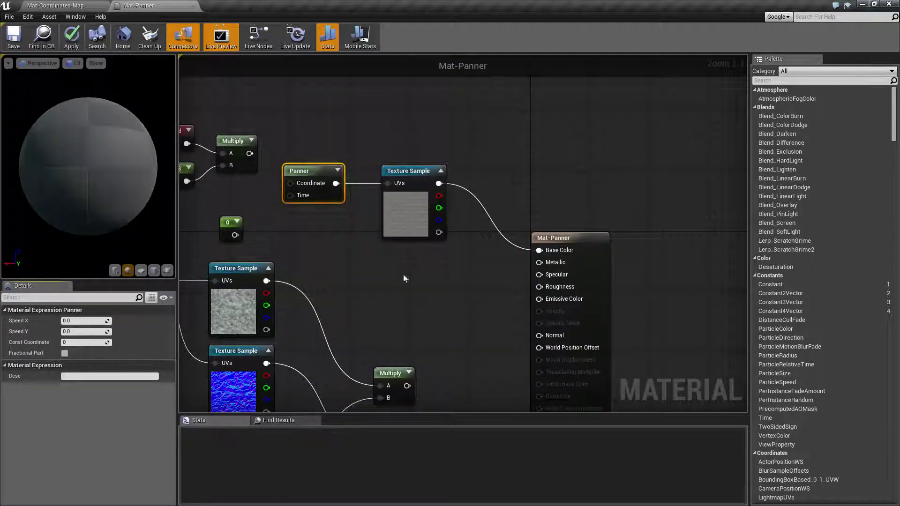
Inspect the TexCoord, Multiply and brick Texture Sample nodes, then reselect the brick Panner
right_click_drag(403, 274, 469, 290)
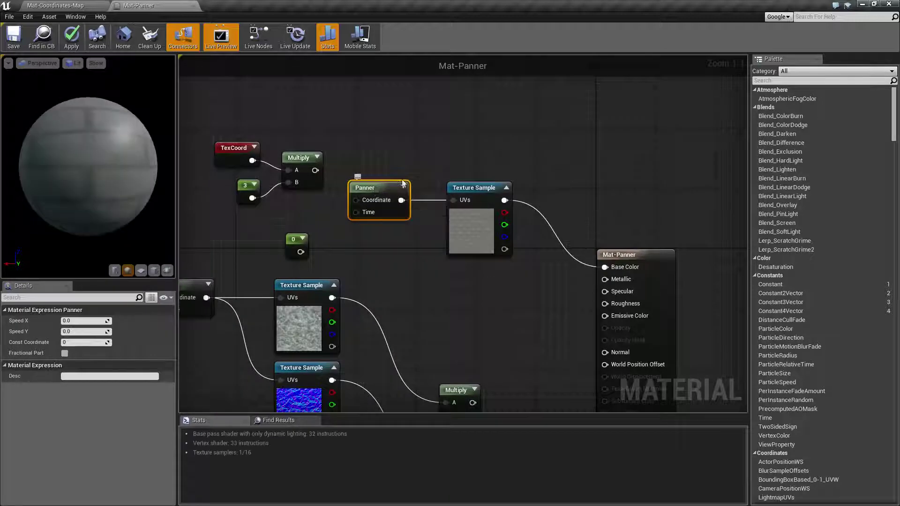
right_click_drag(367, 125, 410, 155)
right_click(404, 144)
type("panner")
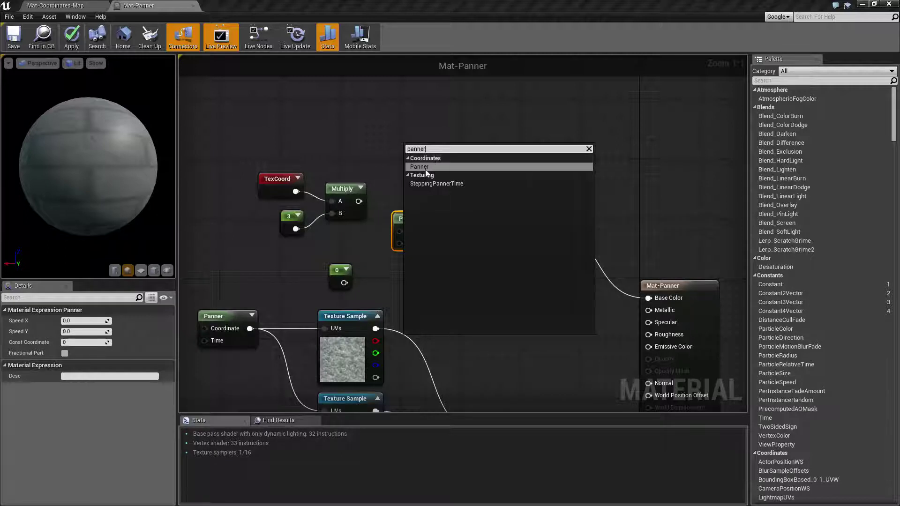
left_click(432, 105)
left_click(419, 232)
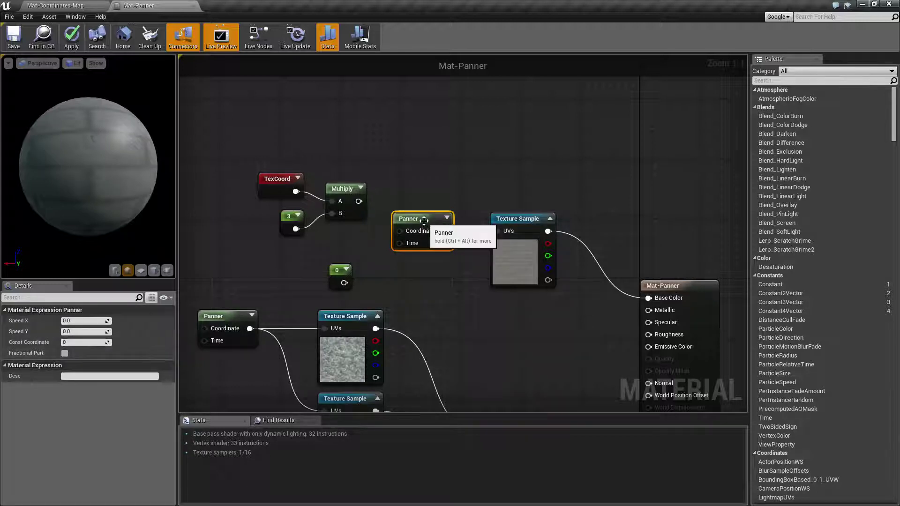
mouse_move(438, 291)
right_mouse_down()
mouse_move(457, 287)
mouse_move(426, 280)
right_mouse_up()
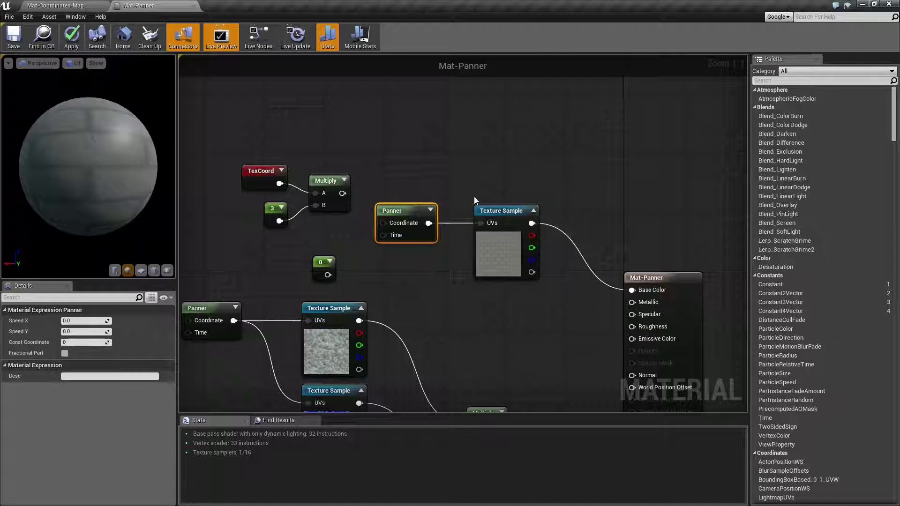
left_click(497, 210)
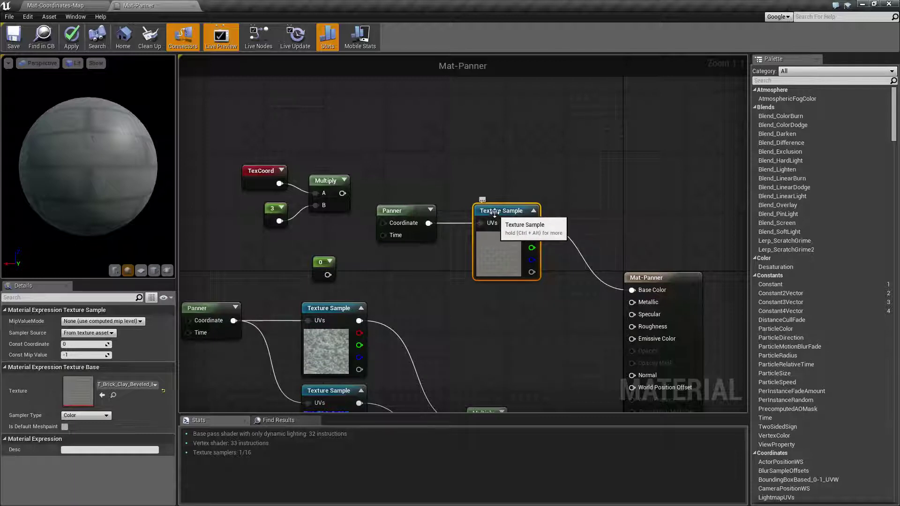
left_click(427, 236)
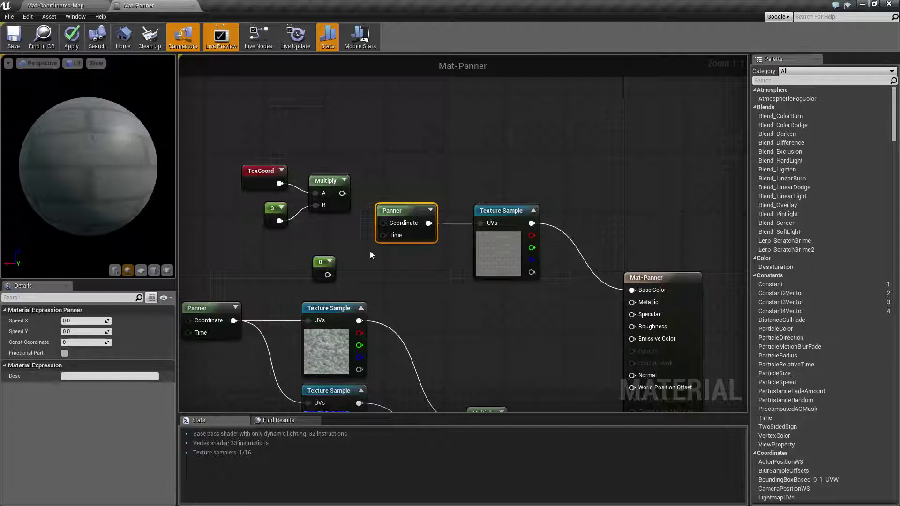
right_click_drag(391, 189, 412, 194)
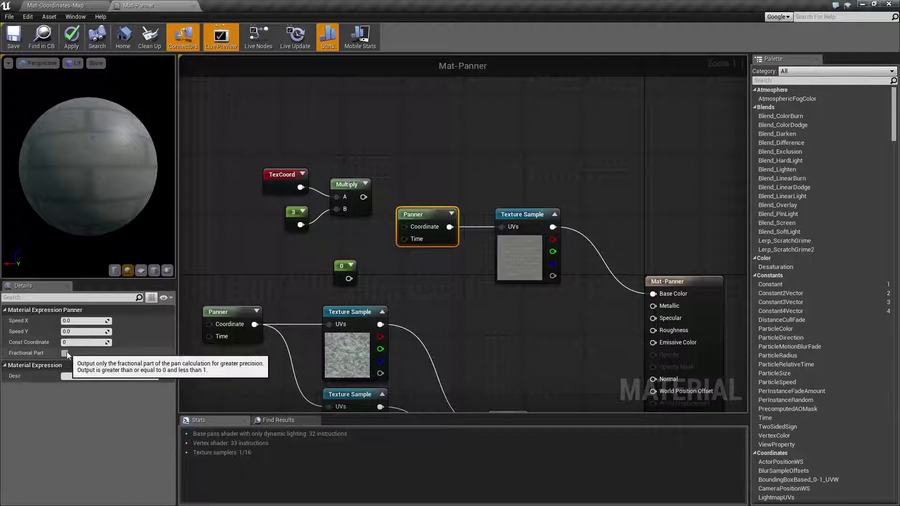
right_click_drag(446, 288, 508, 272)
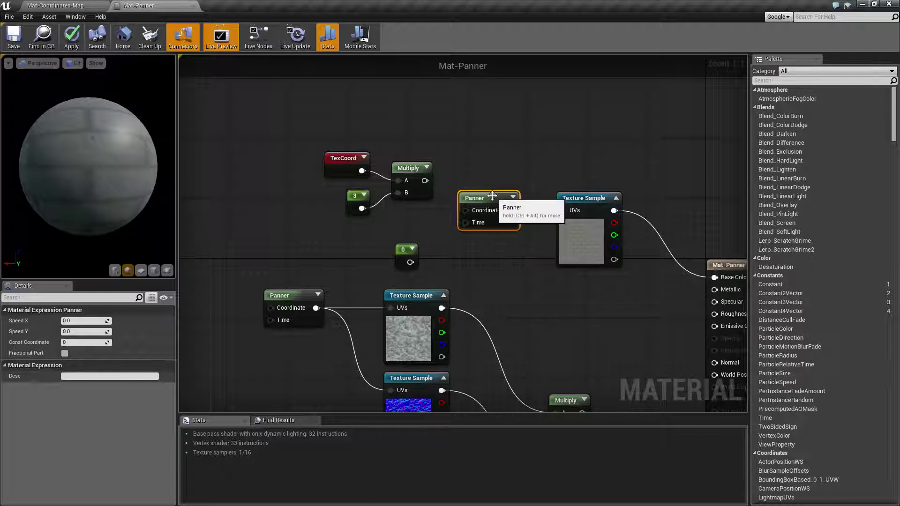
Set the brick Panner's Speed X to -0.1 and preview the material on a flat plane
left_click(75, 321)
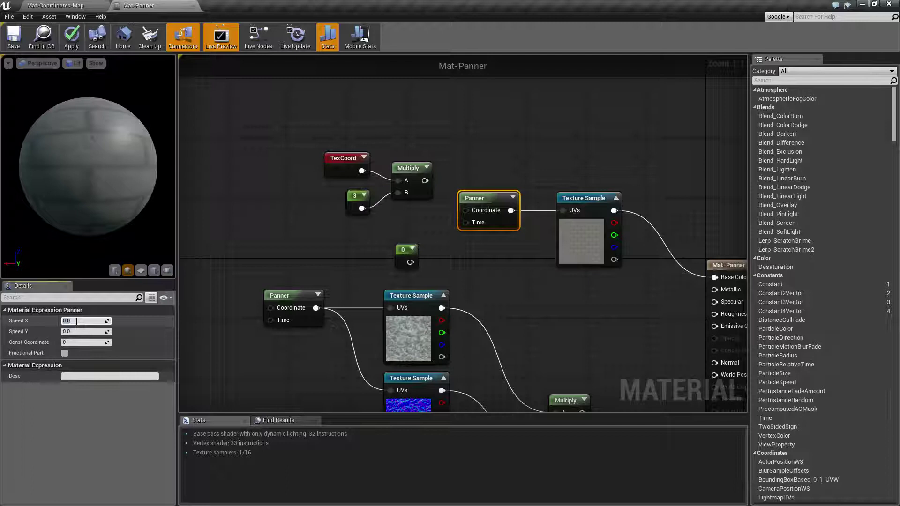
double_click(76, 321)
type("0.1")
key("Return")
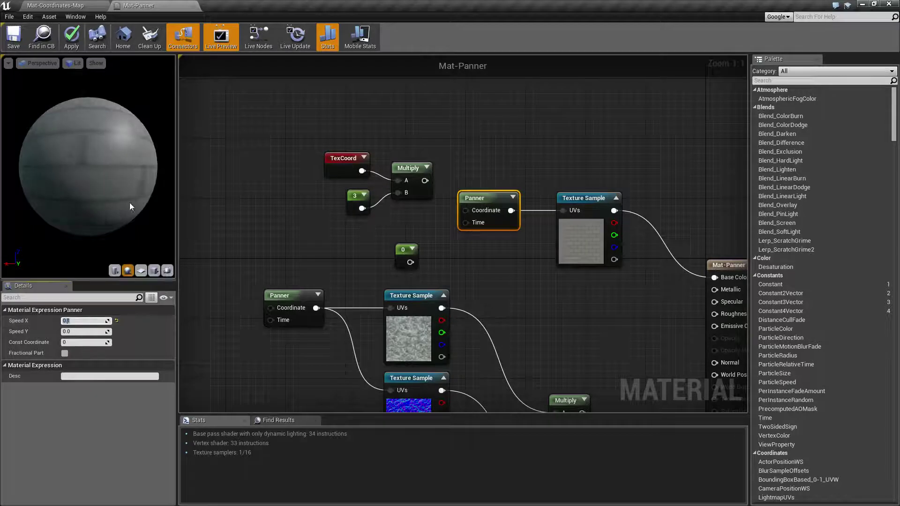
left_click(146, 272)
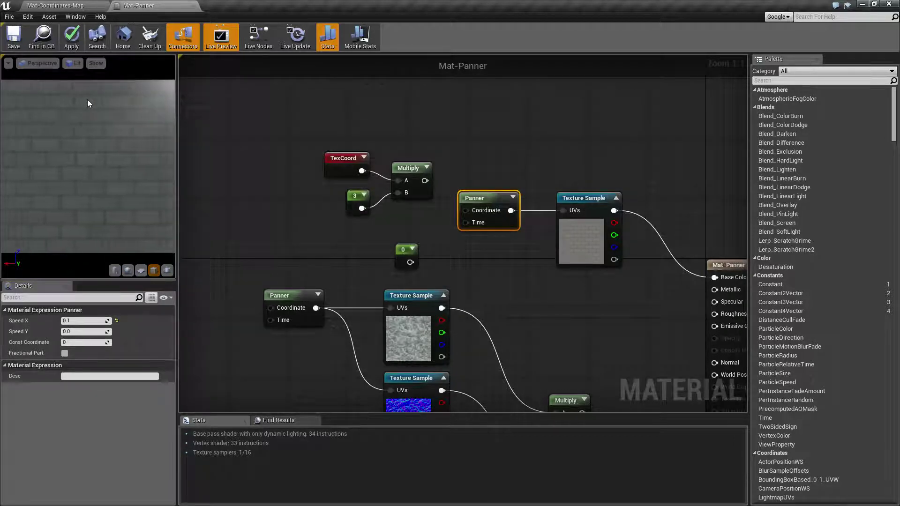
left_click(83, 321)
type("-")
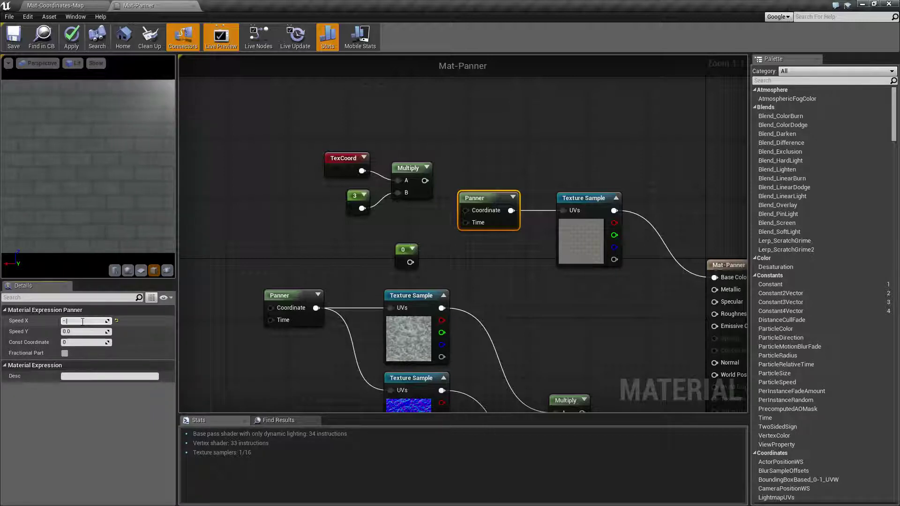
type("0.1")
key("Return")
Try the Panner's Speed Y at 1.0, then return it to 0.0
left_click(89, 333)
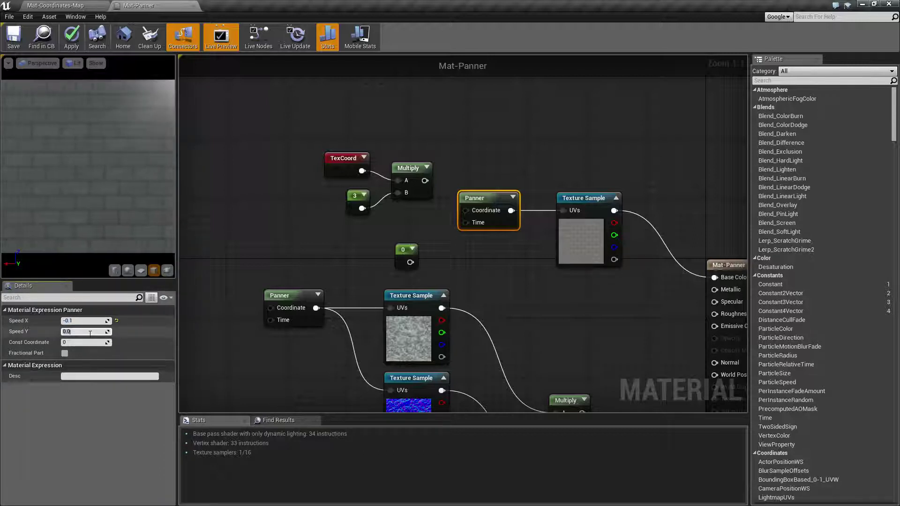
type("1.0")
key("Return")
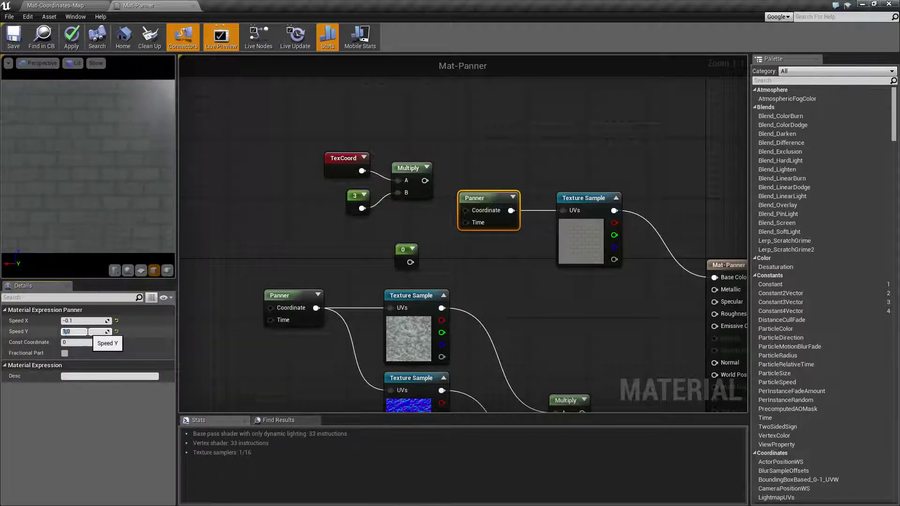
type("0.0")
key("Return")
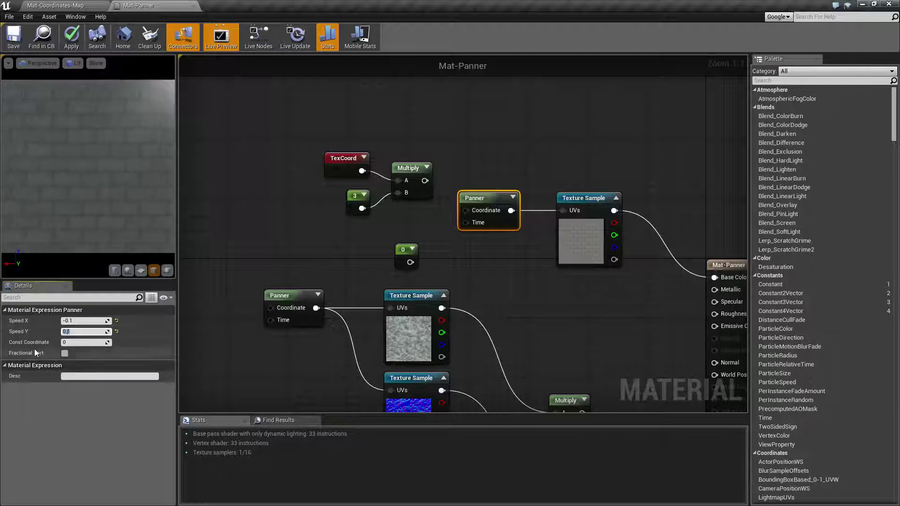
Set the brick Panner's Speed Y to 0.1, test Fractional Part, then leave it unticked
mouse_move(34, 343)
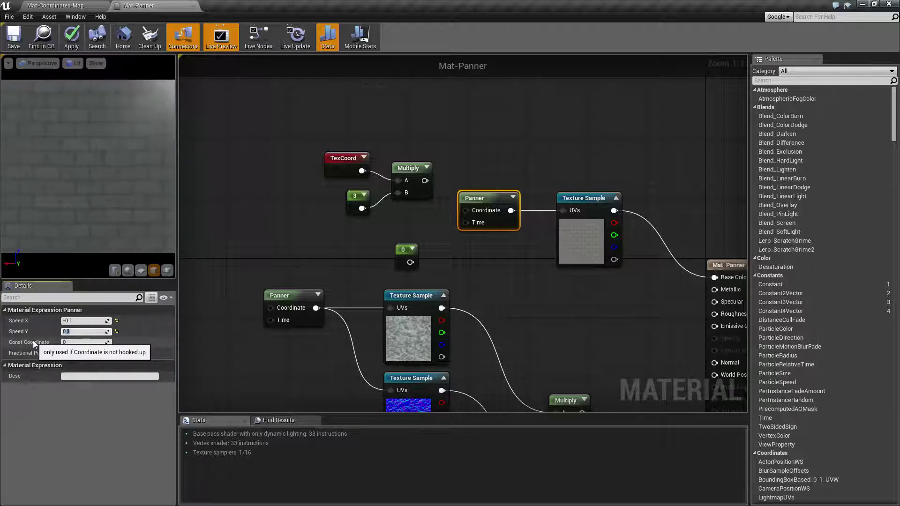
mouse_move(75, 343)
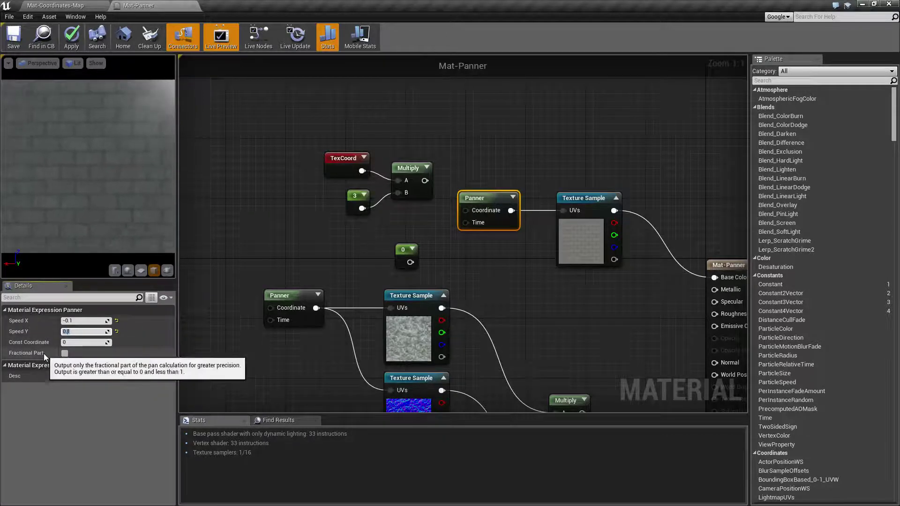
type("1")
left_click(64, 354)
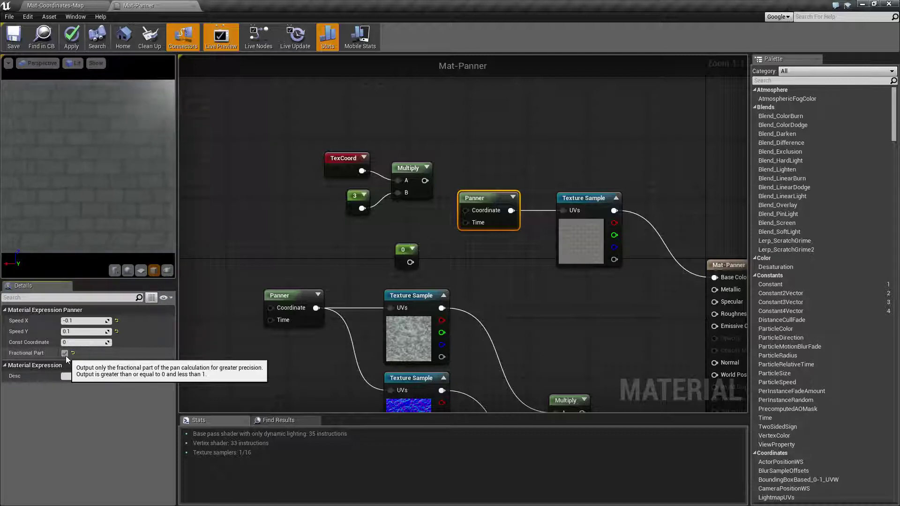
left_click(65, 355)
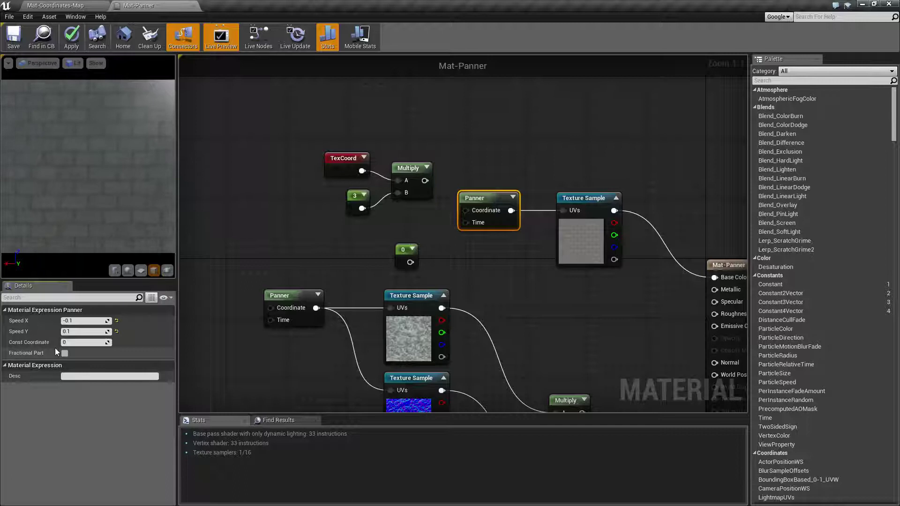
left_click(504, 262)
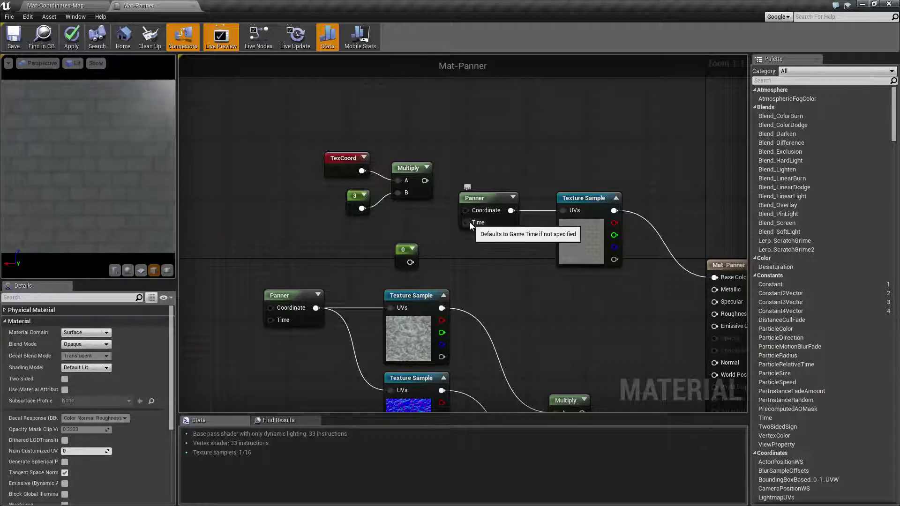
right_click(454, 267)
type("ti")
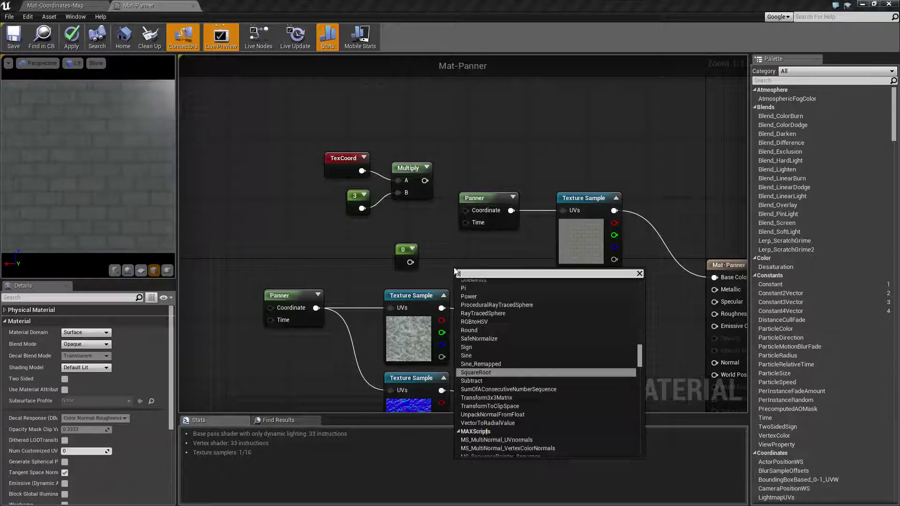
type("me")
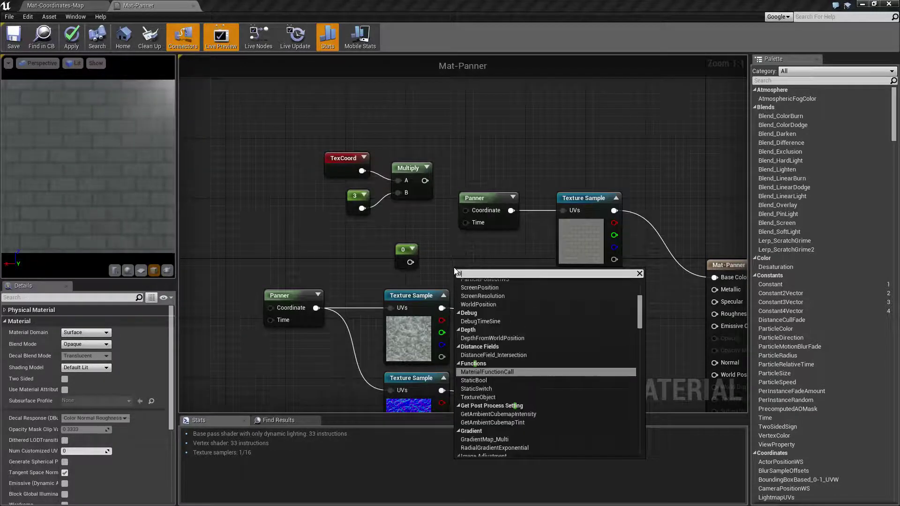
key("Return")
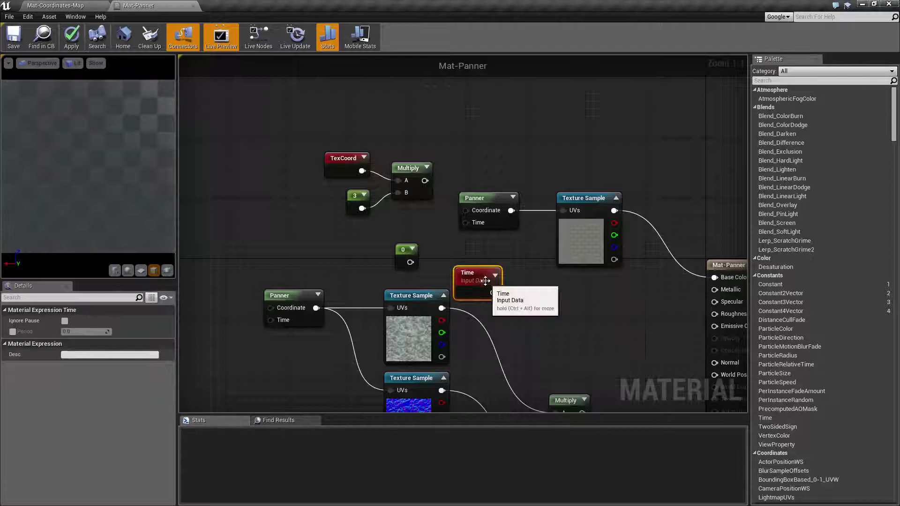
left_click_drag(491, 293, 466, 222)
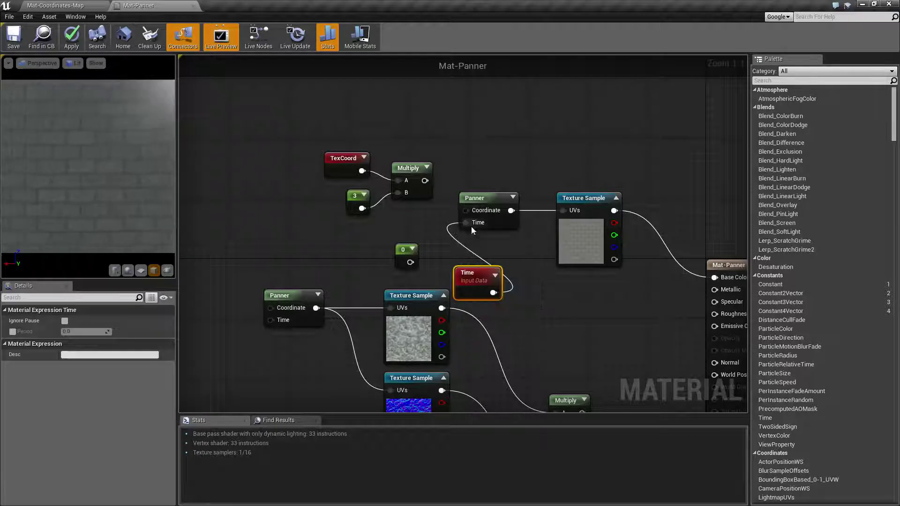
key("Delete")
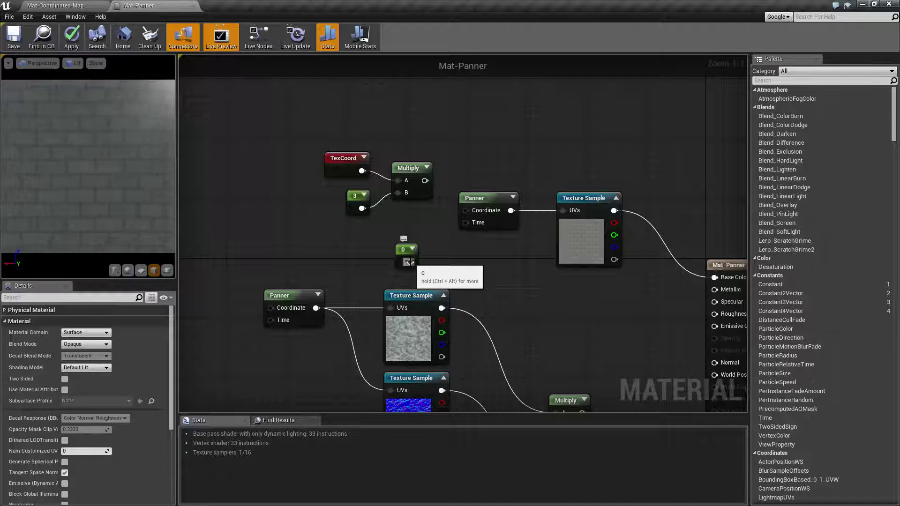
Wire the constant into the upper Panner's Time pin and set its Value to 0.5
left_click_drag(409, 262, 472, 225)
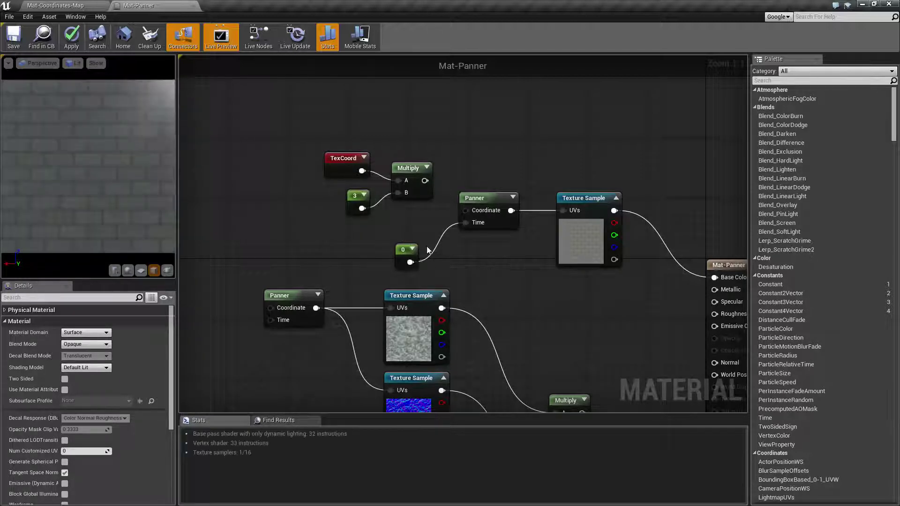
left_click(485, 196)
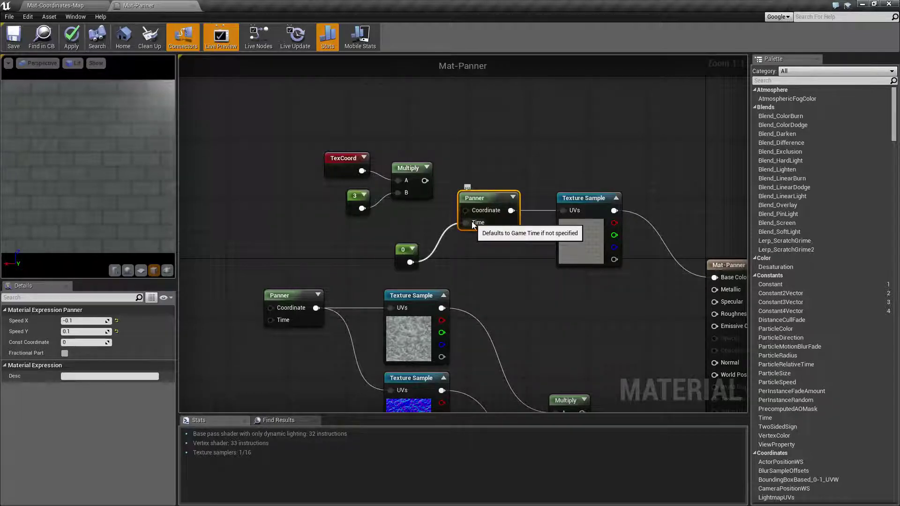
left_click(401, 252)
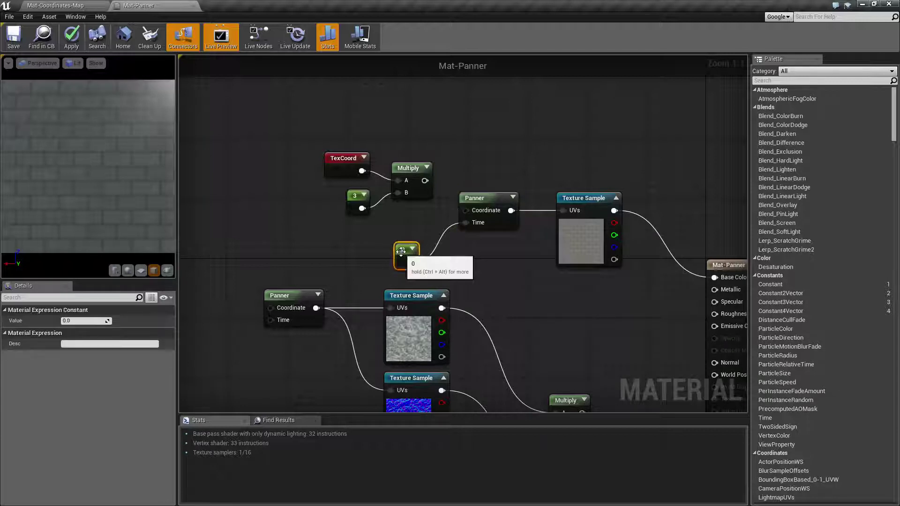
left_click(88, 321)
type("0.5")
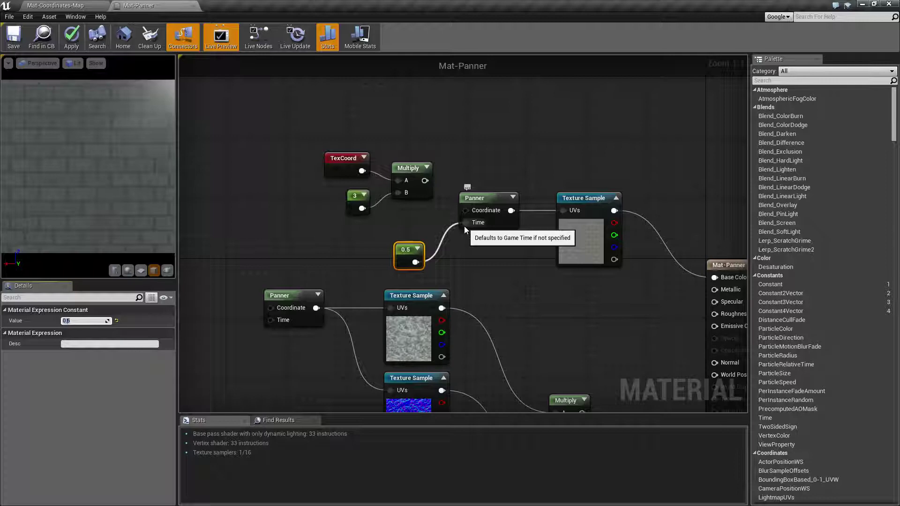
right_click(404, 246)
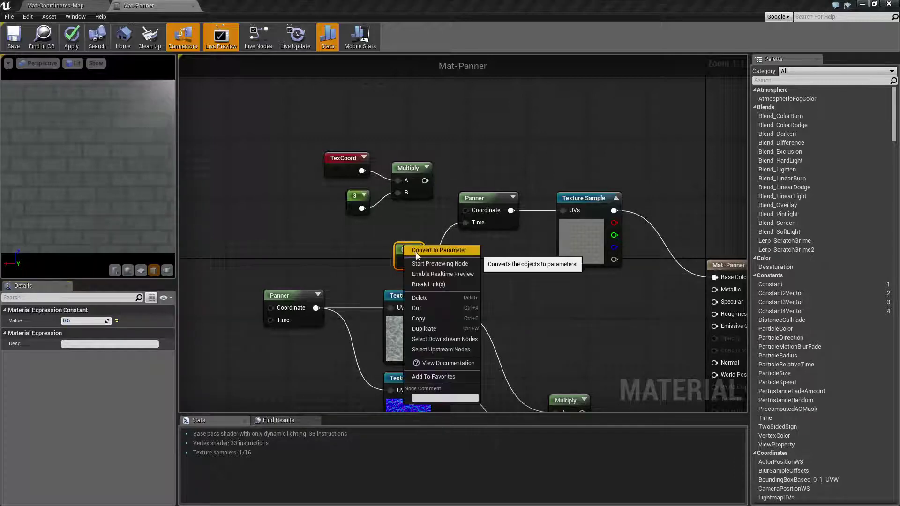
left_click(383, 229)
left_click(405, 247)
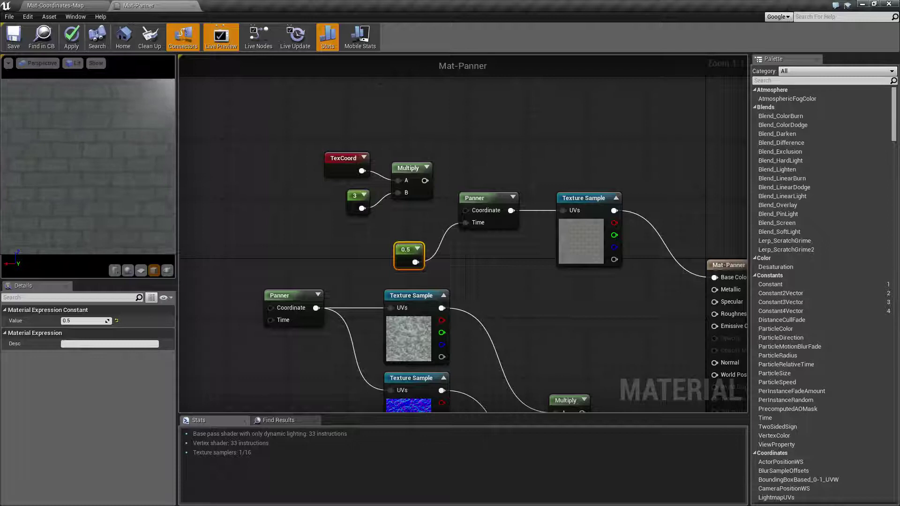
left_click(81, 323)
Set the time constant to 0 and preview the bricks on the flat plane mesh
type("0")
key("Return")
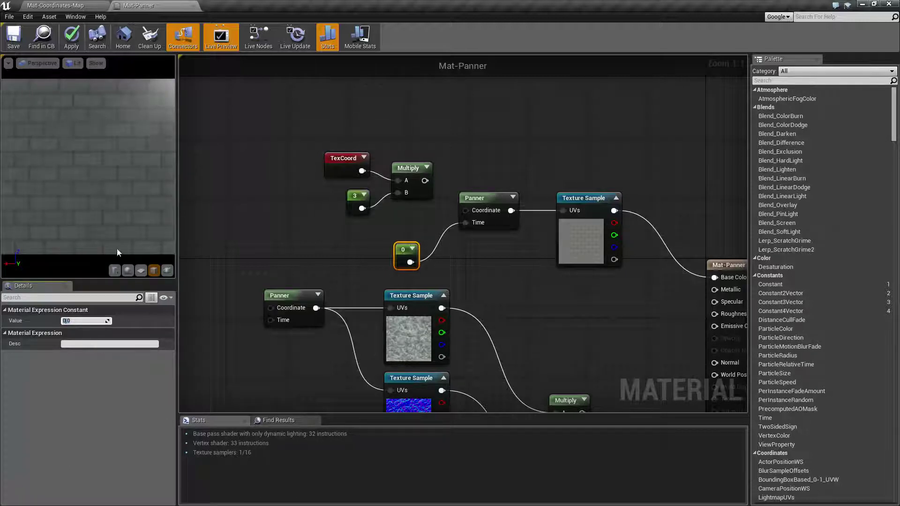
scroll(15, 85, "up", 3)
mouse_move(64, 112)
left_mouse_down()
mouse_move(85, 112)
mouse_move(55, 108)
left_mouse_up()
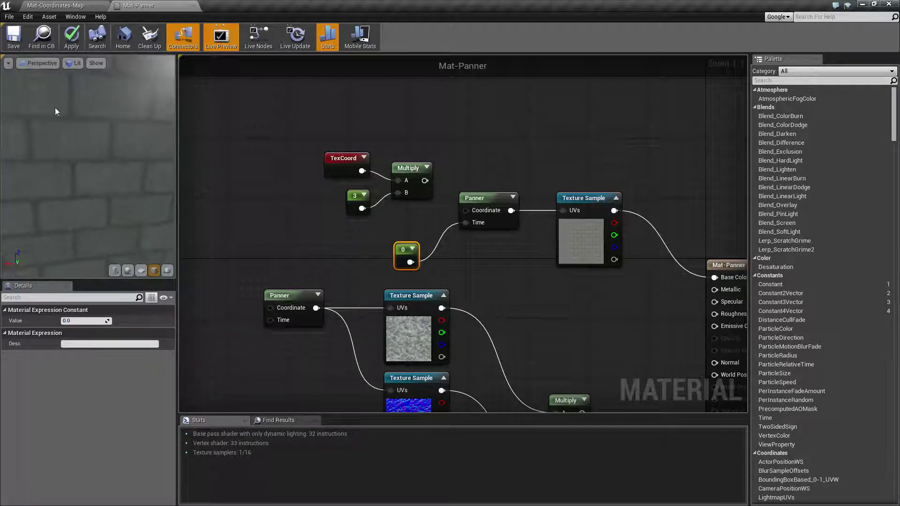
left_click(142, 271)
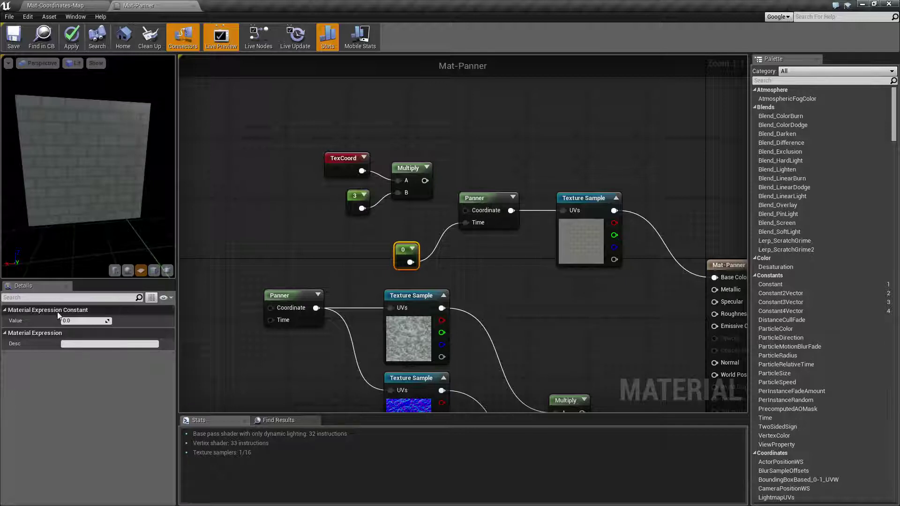
Change the time constant's Value to 0.3
left_click(74, 322)
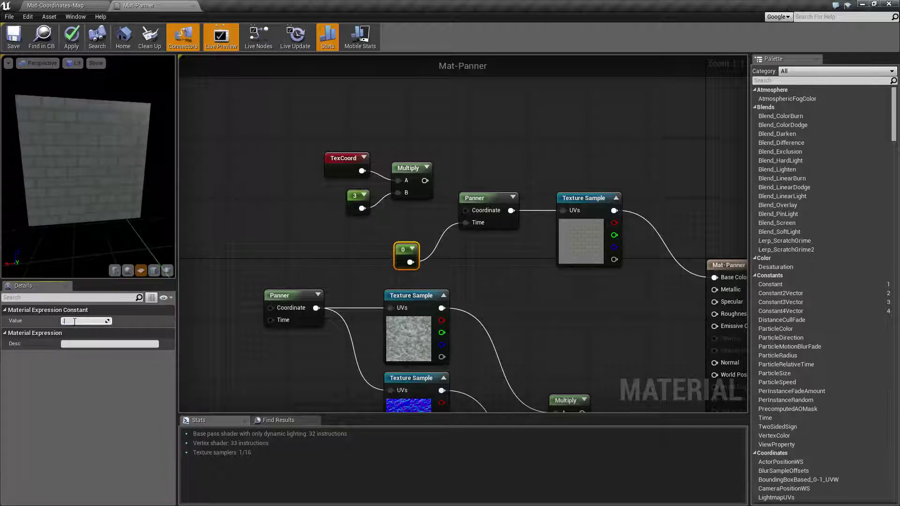
type("0.3")
key("Return")
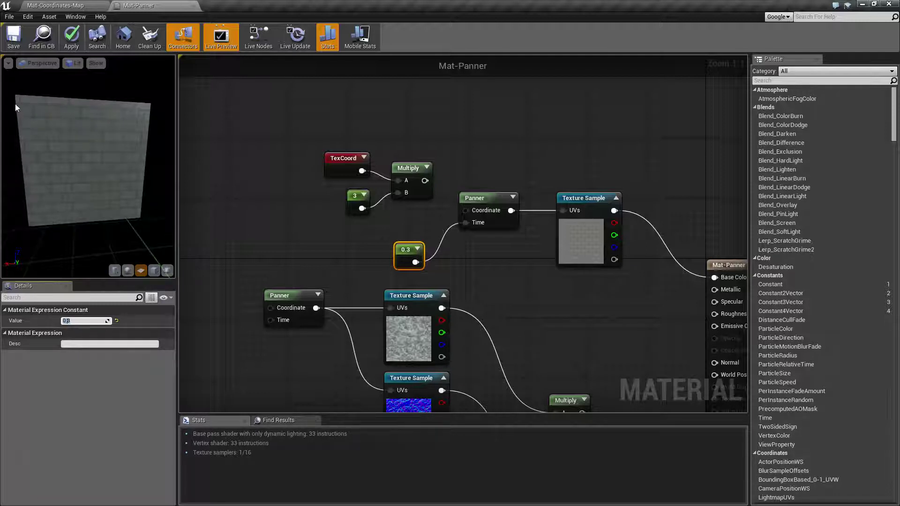
left_click(408, 255)
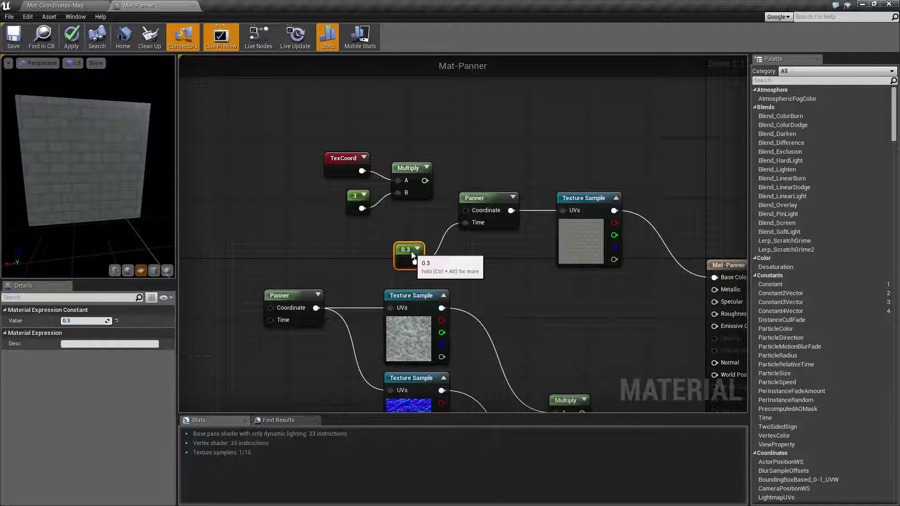
Break the 0.3 constant's Time link, reconnect it, then break it again
left_click(477, 224, "alt")
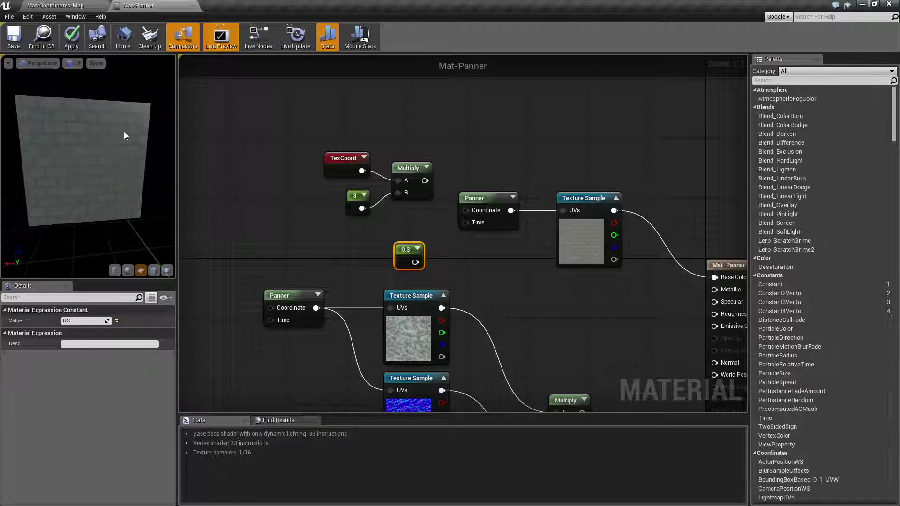
left_click_drag(415, 262, 465, 222)
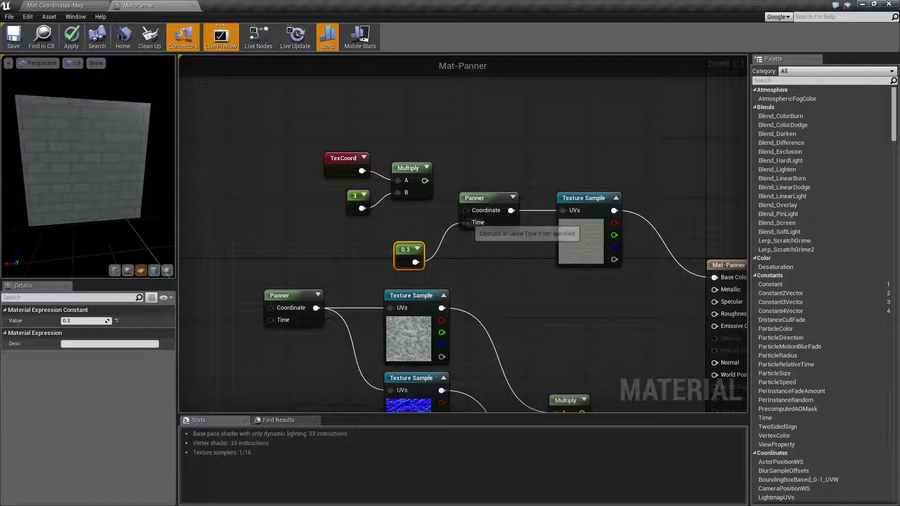
left_click(465, 222, "alt")
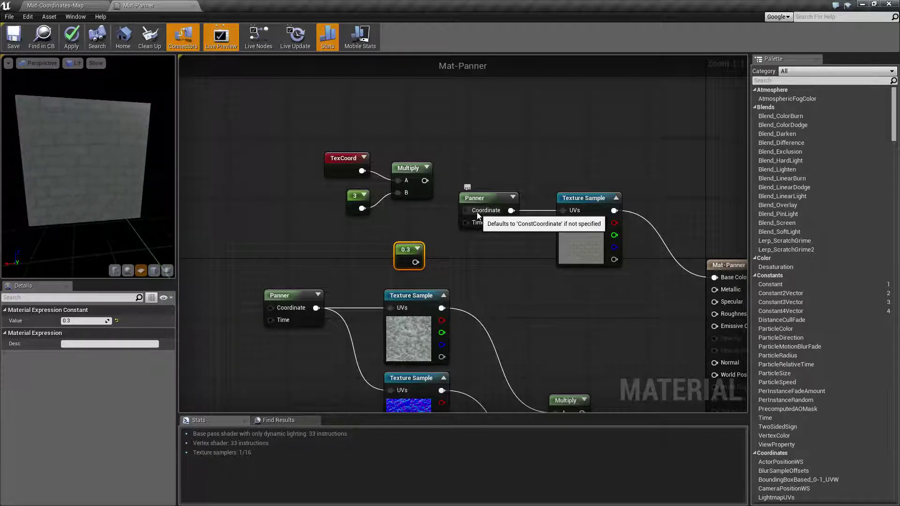
Connect the 3x TexCoord Multiply to the Panner's Coordinate and inspect the TexCoord, 3 and Panner nodes
left_click_drag(424, 180, 465, 211)
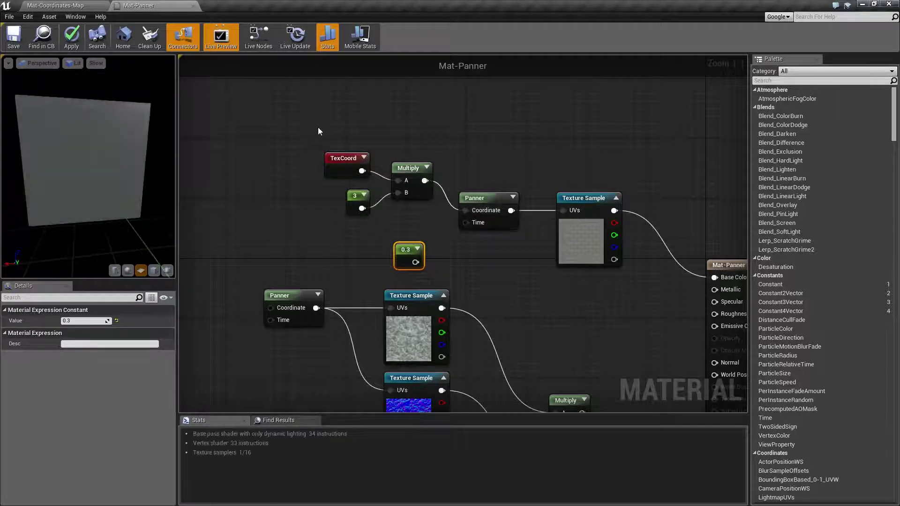
left_click(351, 171)
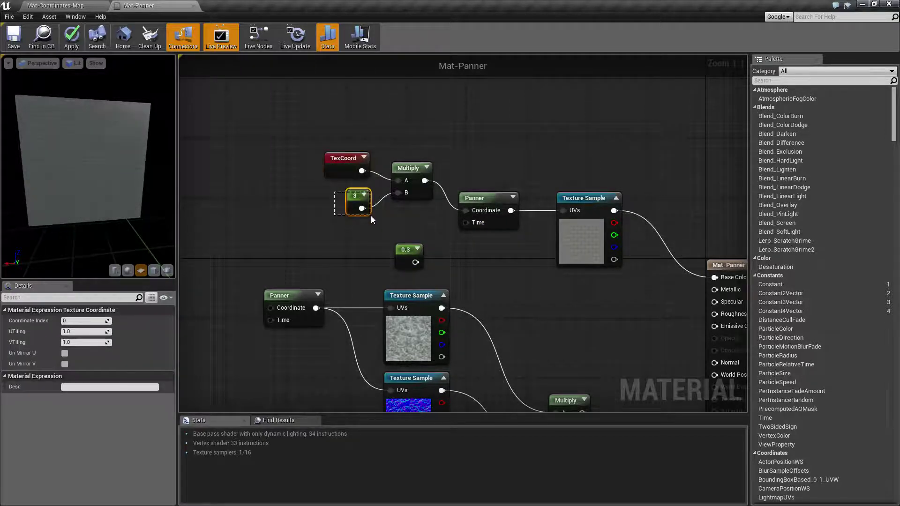
left_click_drag(370, 215, 370, 216)
left_click_drag(465, 167, 500, 216)
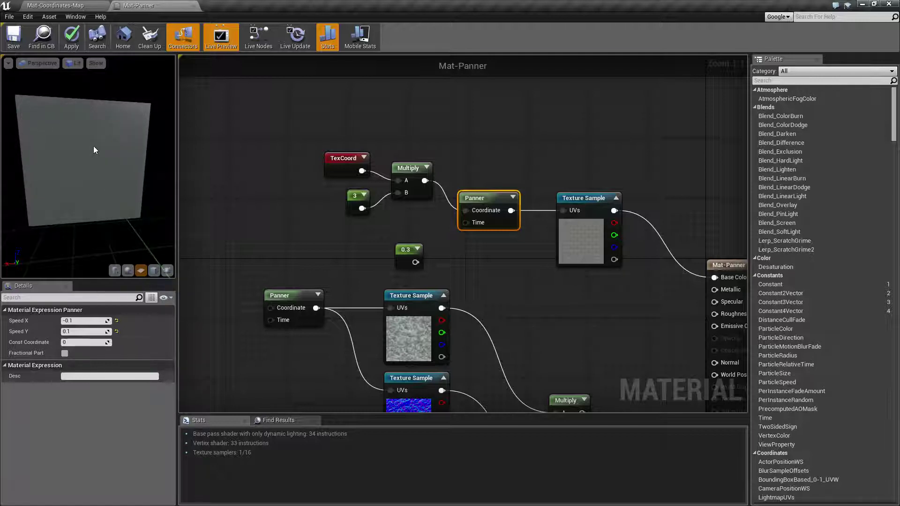
left_click_drag(93, 150, 108, 146)
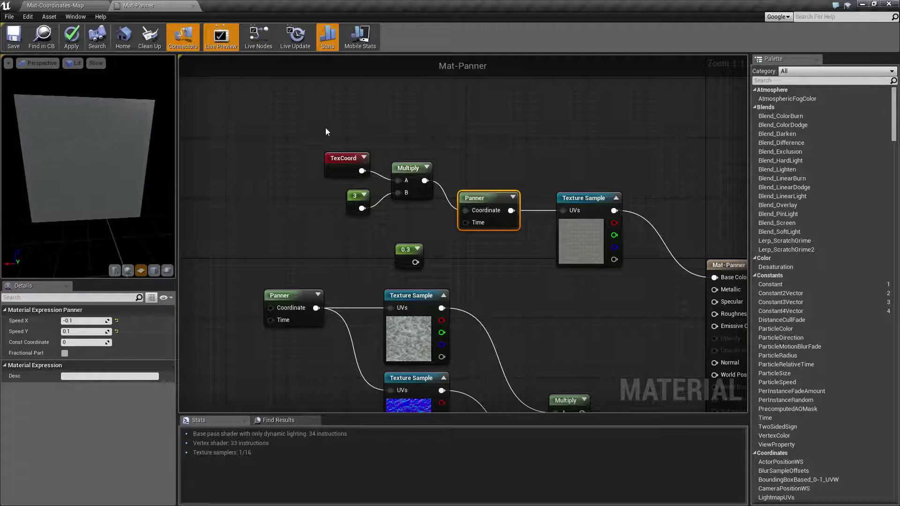
left_click_drag(327, 132, 436, 233)
left_click(365, 131)
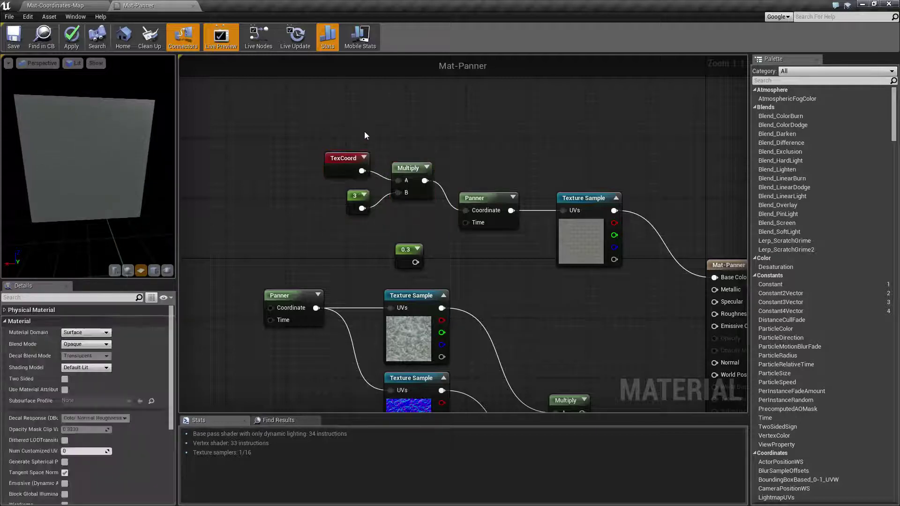
Disconnect the Multiply from Coordinate, reconnect it, disconnect again, and select the TexCoord group
left_click(466, 211, "alt")
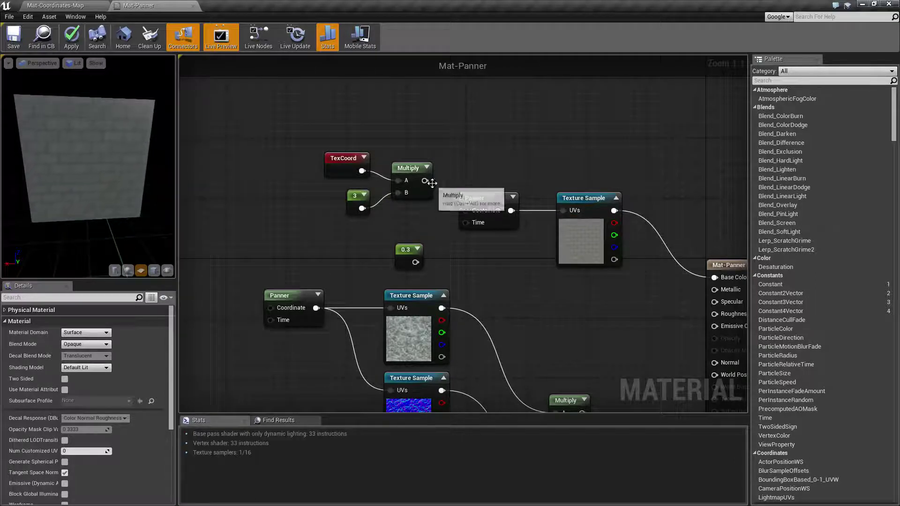
left_click_drag(425, 181, 470, 211)
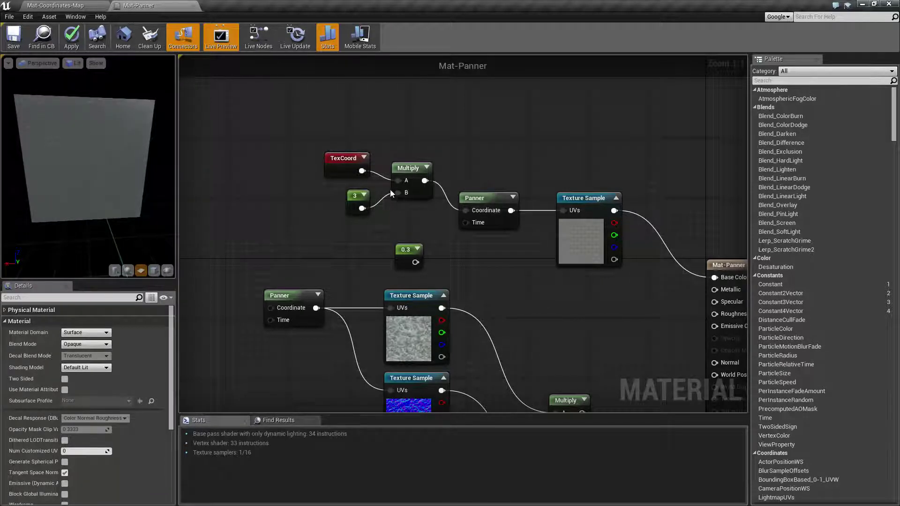
left_click(465, 211, "alt")
left_click_drag(290, 117, 438, 222)
left_click(483, 156)
left_click_drag(476, 153, 467, 134)
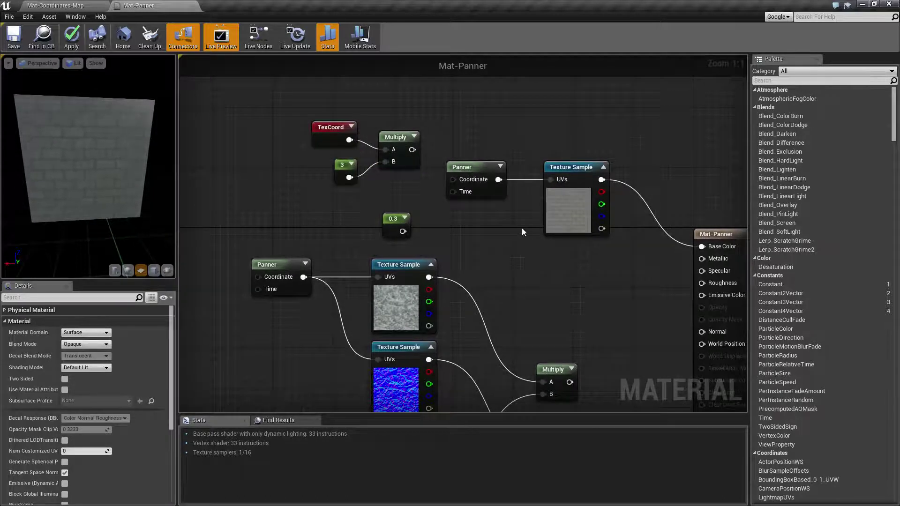
Wire the upper water Multiply to Base Color and the lower to Normal, then apply
left_click(472, 169)
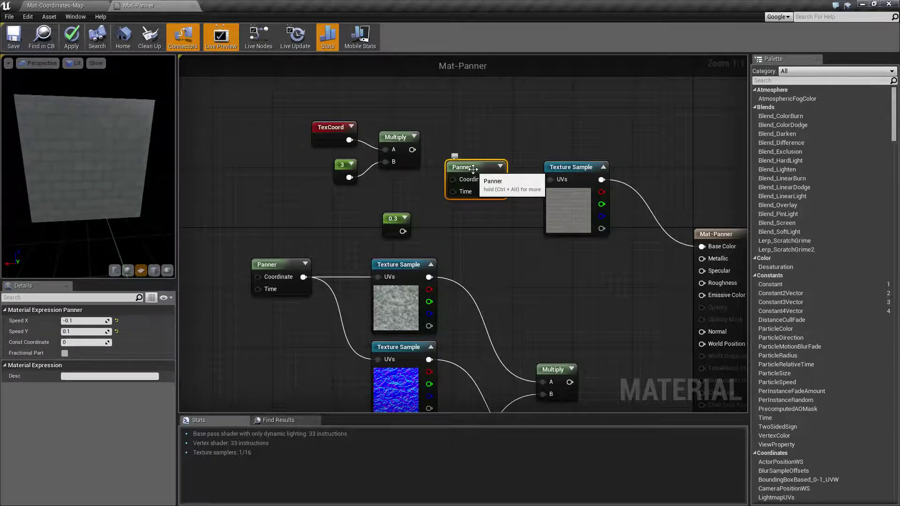
right_click_drag(492, 321, 524, 167)
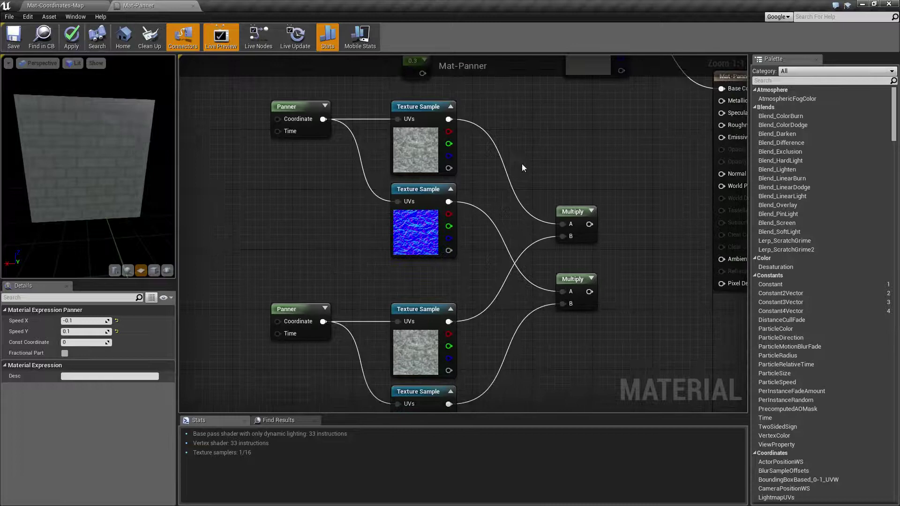
right_click_drag(496, 271, 383, 345)
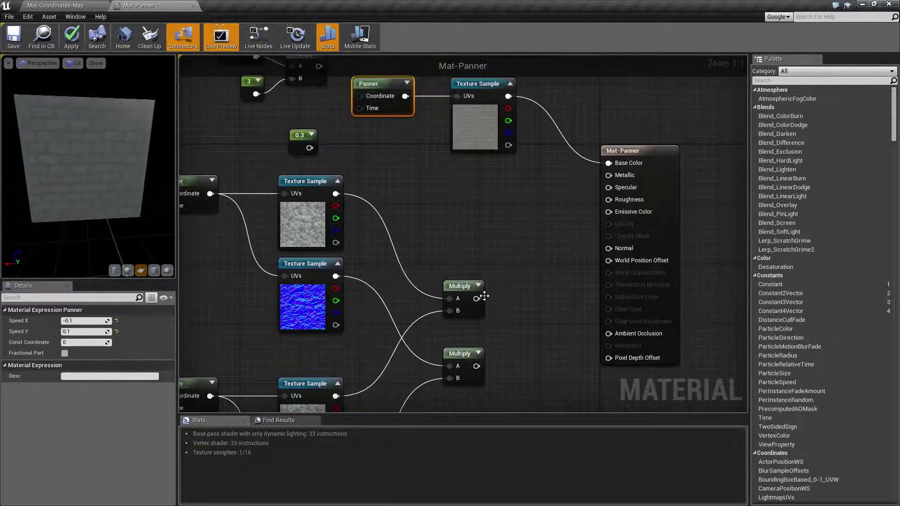
left_click_drag(475, 299, 614, 161)
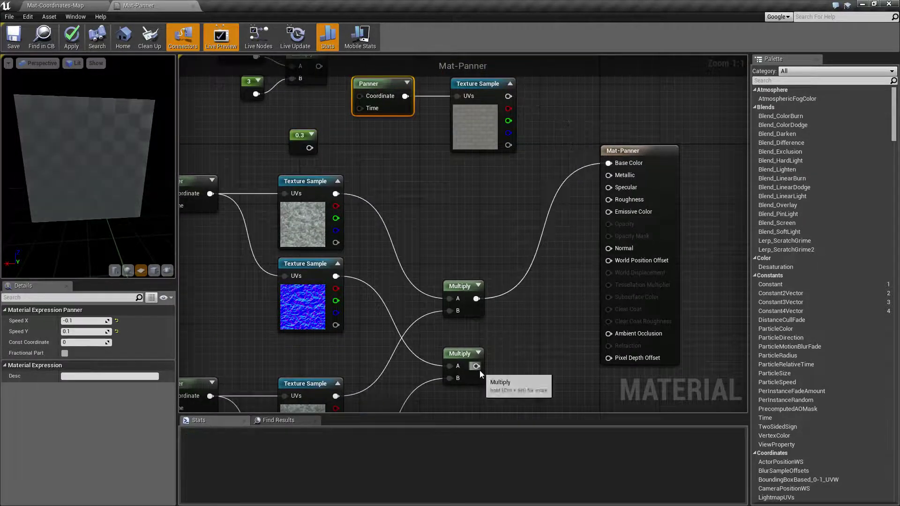
left_click_drag(477, 369, 609, 248)
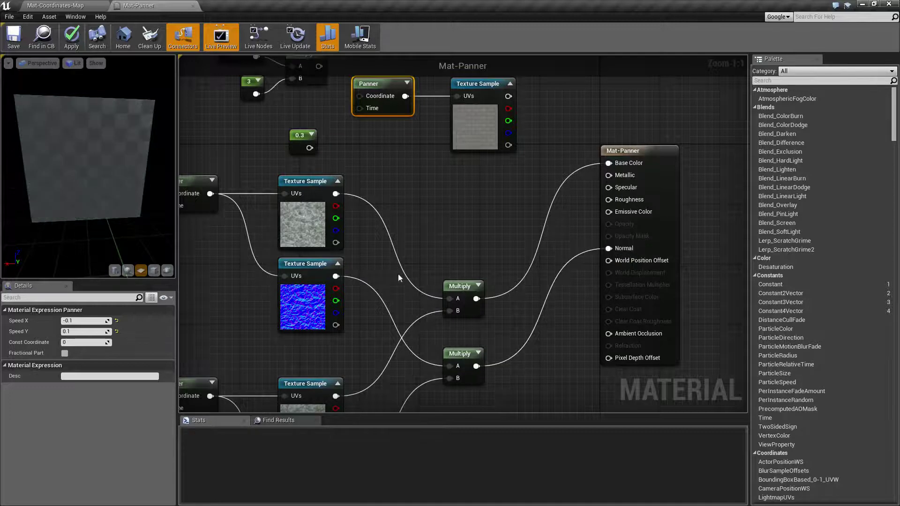
left_click(71, 37)
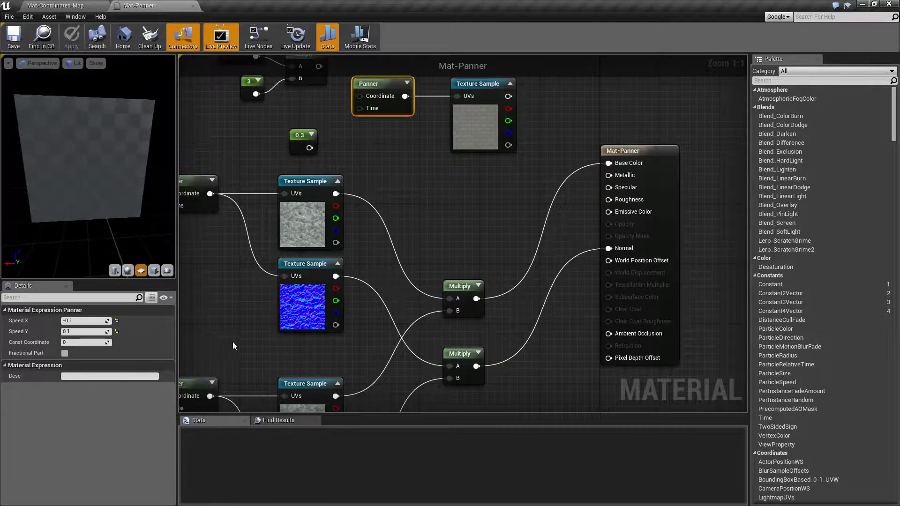
Check the two water Panners' Speed X values, 0.015 and 0.01
right_click_drag(232, 341, 376, 259)
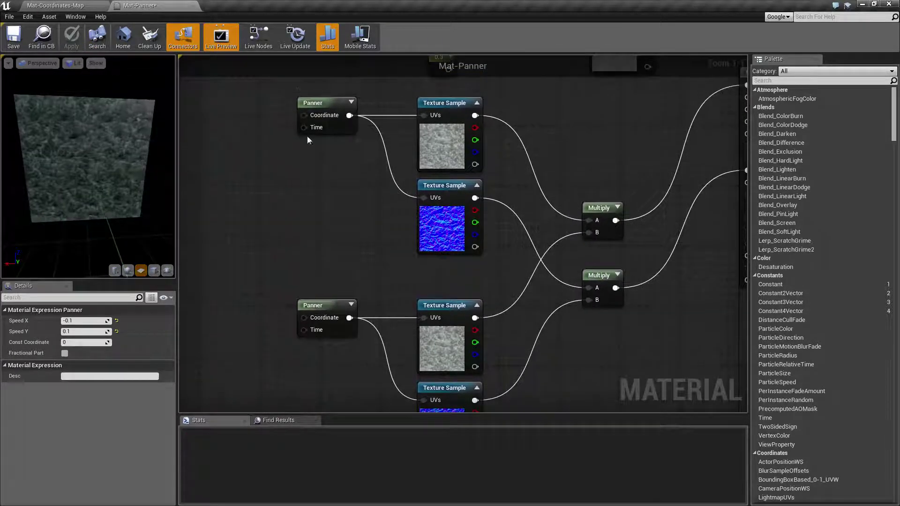
left_click_drag(271, 89, 507, 254)
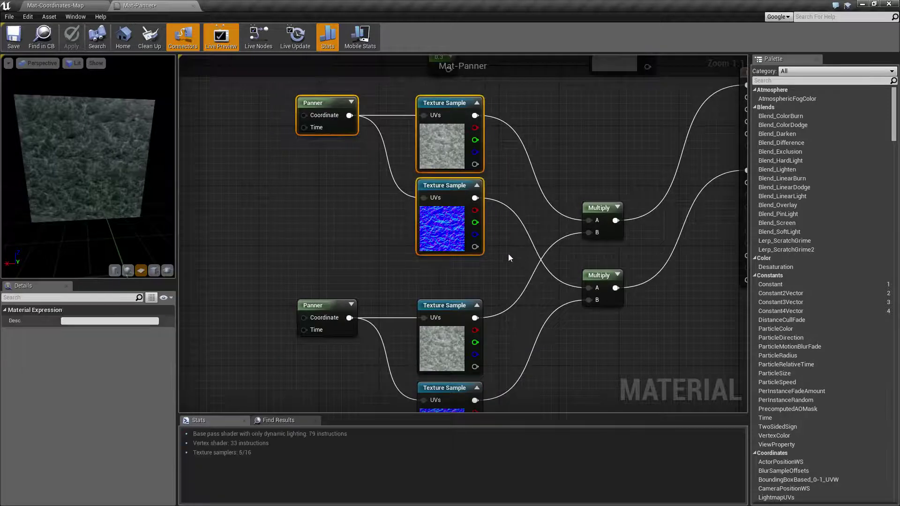
left_click(315, 103)
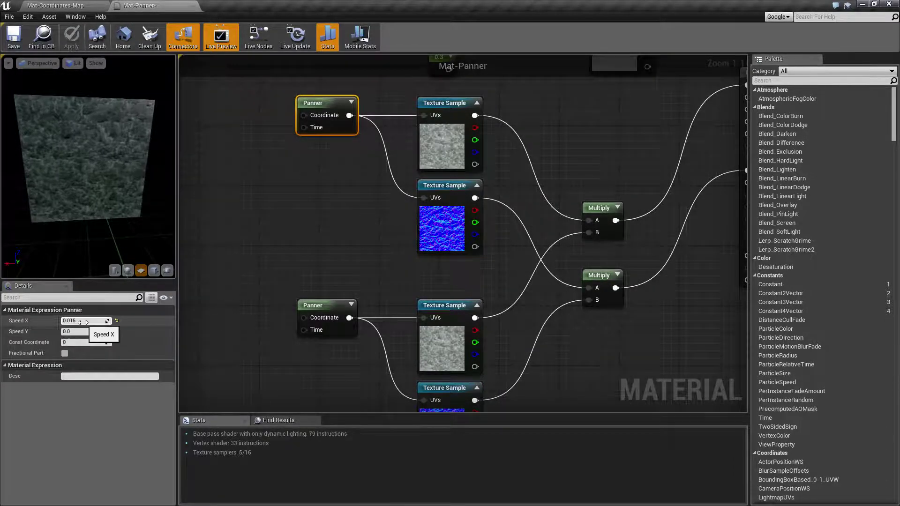
left_click(324, 267)
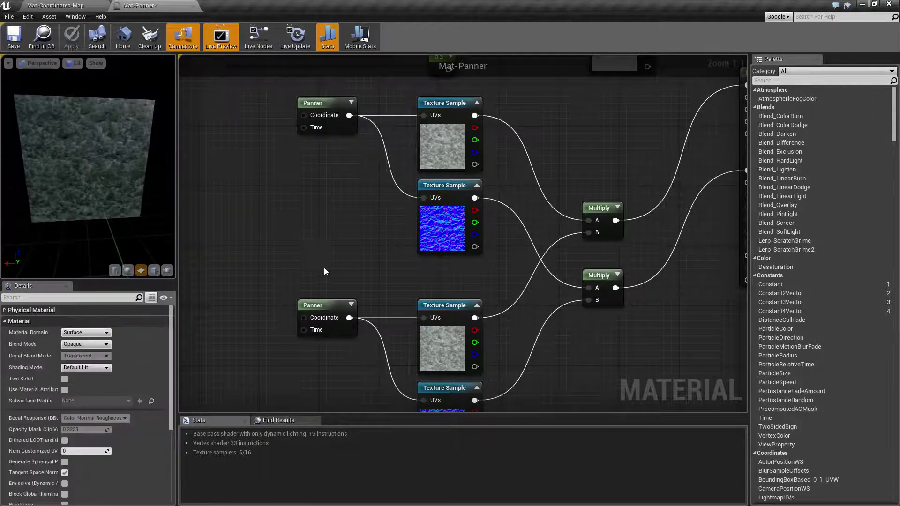
left_click(310, 305)
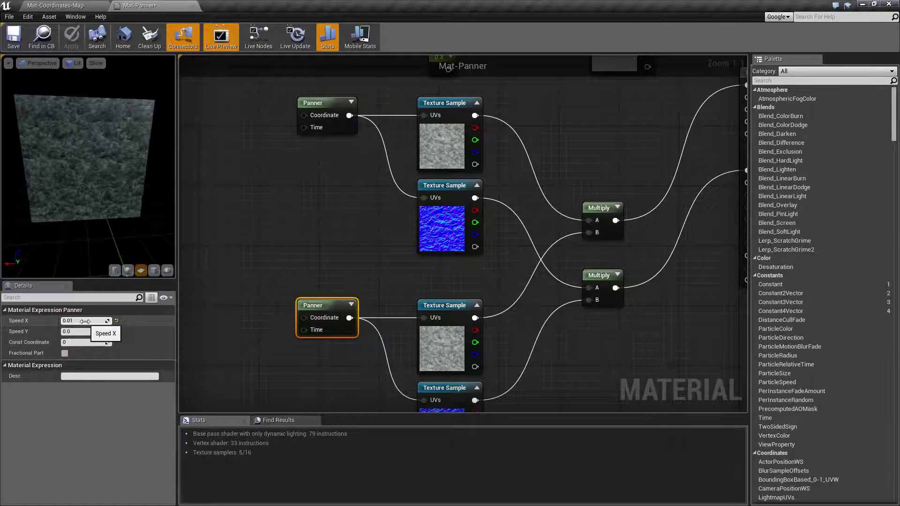
key("Home")
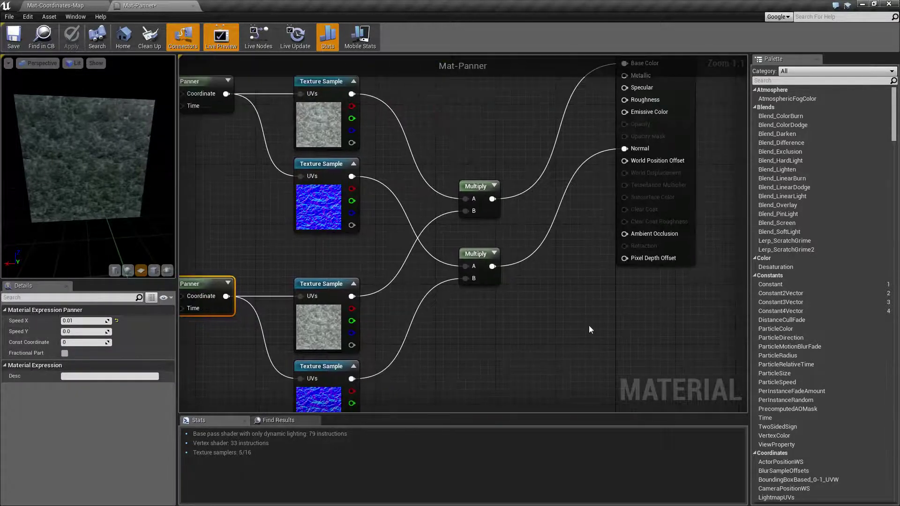
Fly the camera over the Mat-Coordinates-Map floor to view the panning water-rock material
left_click(55, 6)
right_click_drag(436, 216, 504, 190)
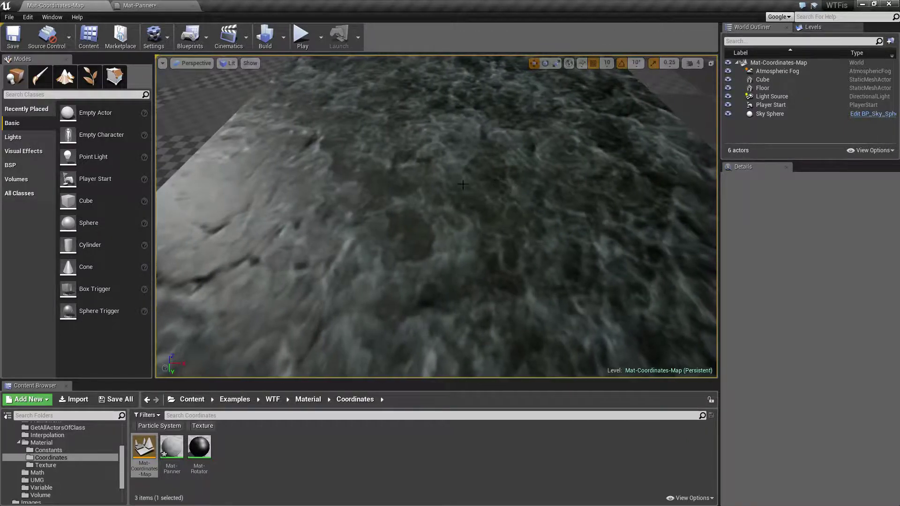
right_click_drag(445, 205, 469, 210)
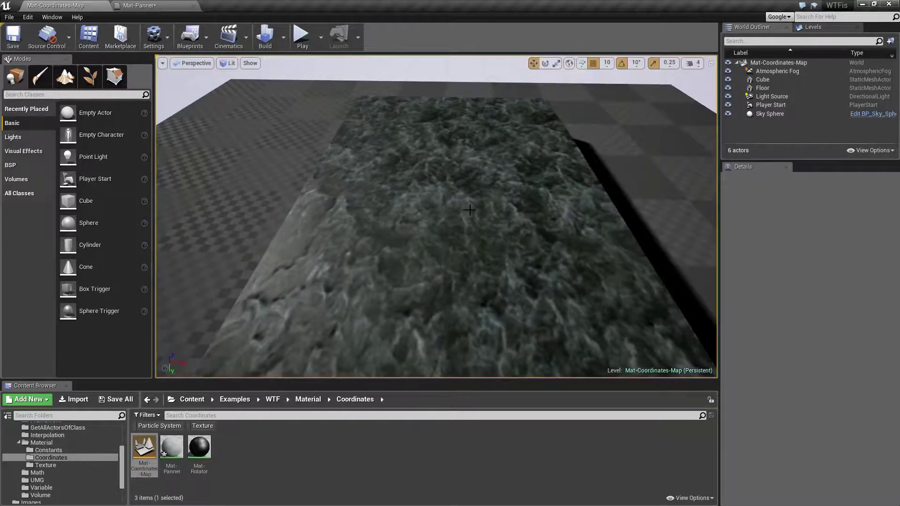
mouse_move(485, 215)
right_mouse_down()
mouse_move(485, 202)
mouse_move(488, 224)
right_mouse_up()
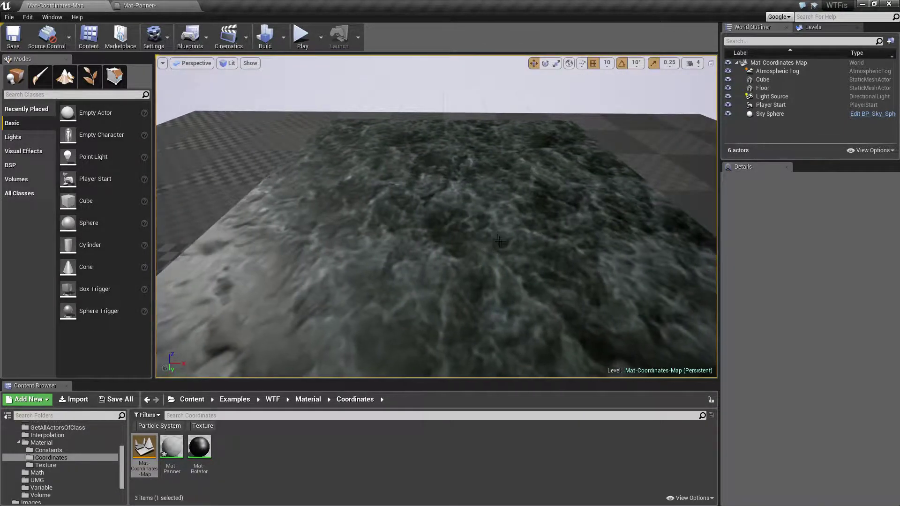
Switch back to the Mat-Panner graph and pan across the Panner, Texture Sample, TexCoord and Multiply nodes
left_click(139, 5)
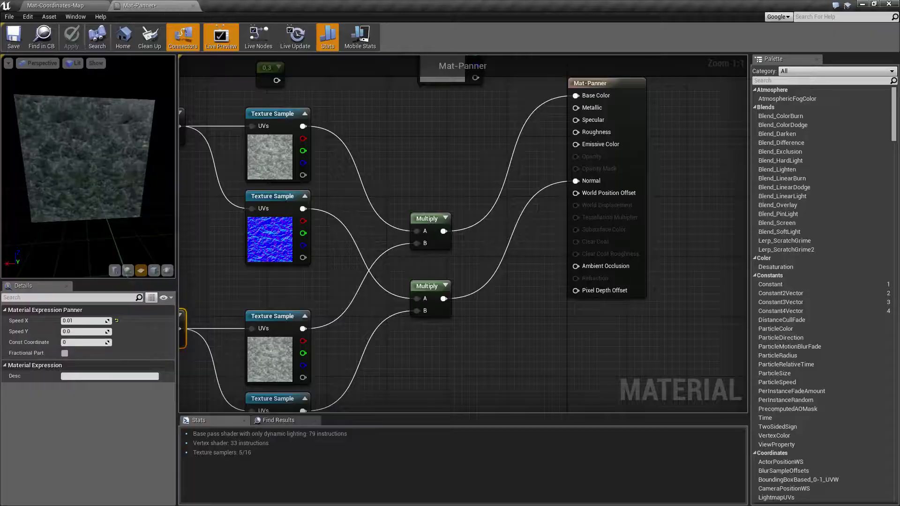
right_click_drag(327, 296, 452, 288)
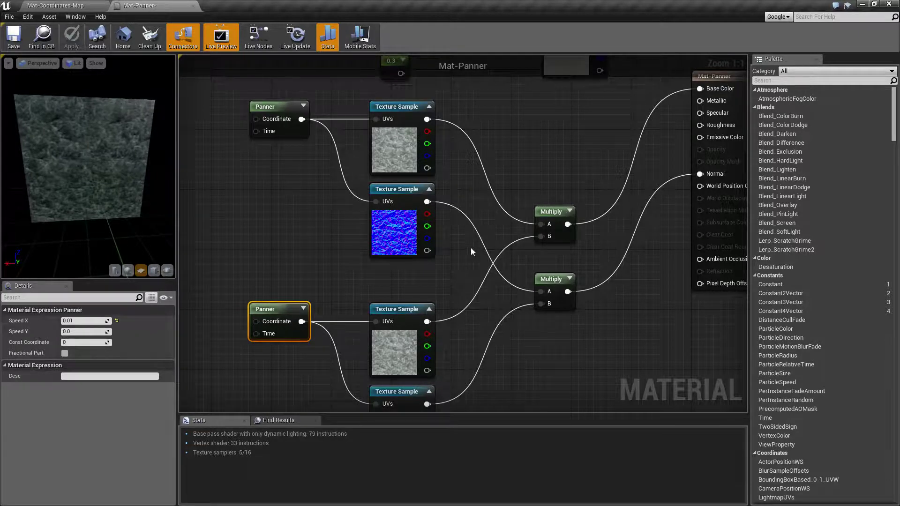
right_click_drag(473, 254, 510, 189)
left_click(364, 185)
left_click(531, 191)
right_click_drag(400, 182, 443, 234)
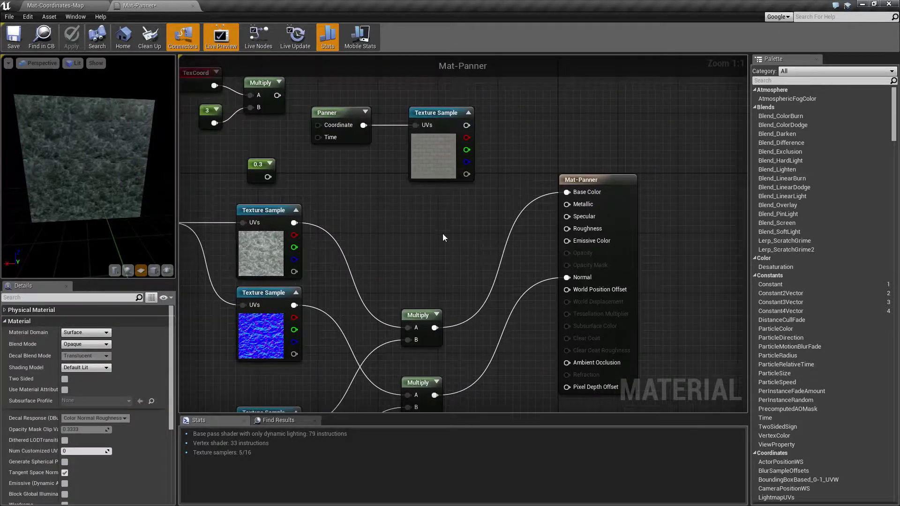